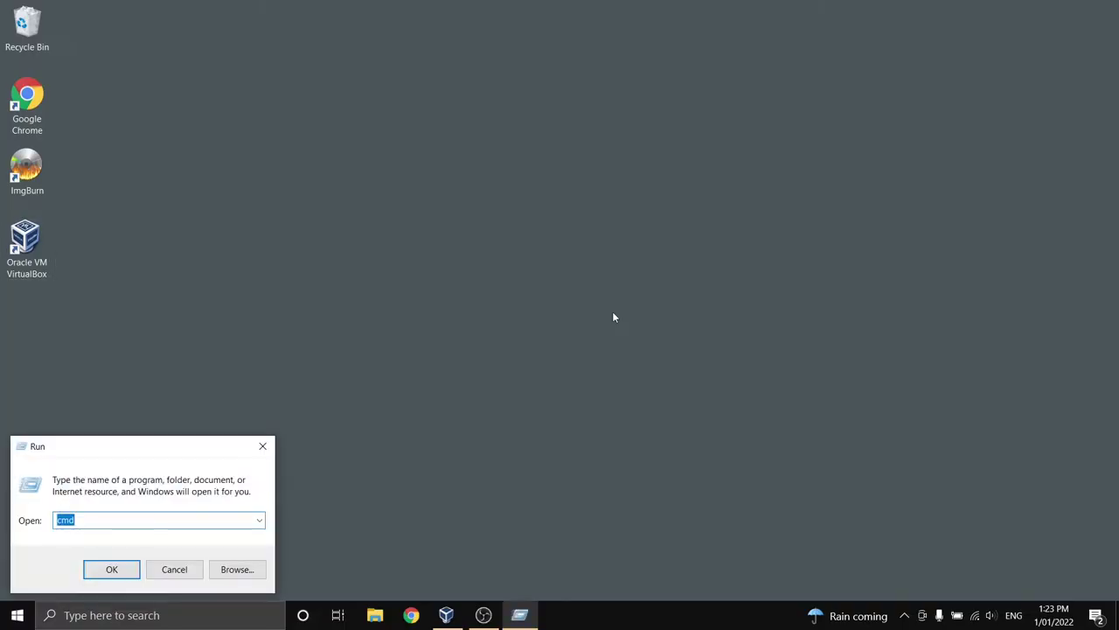
pyautogui.press('Return')
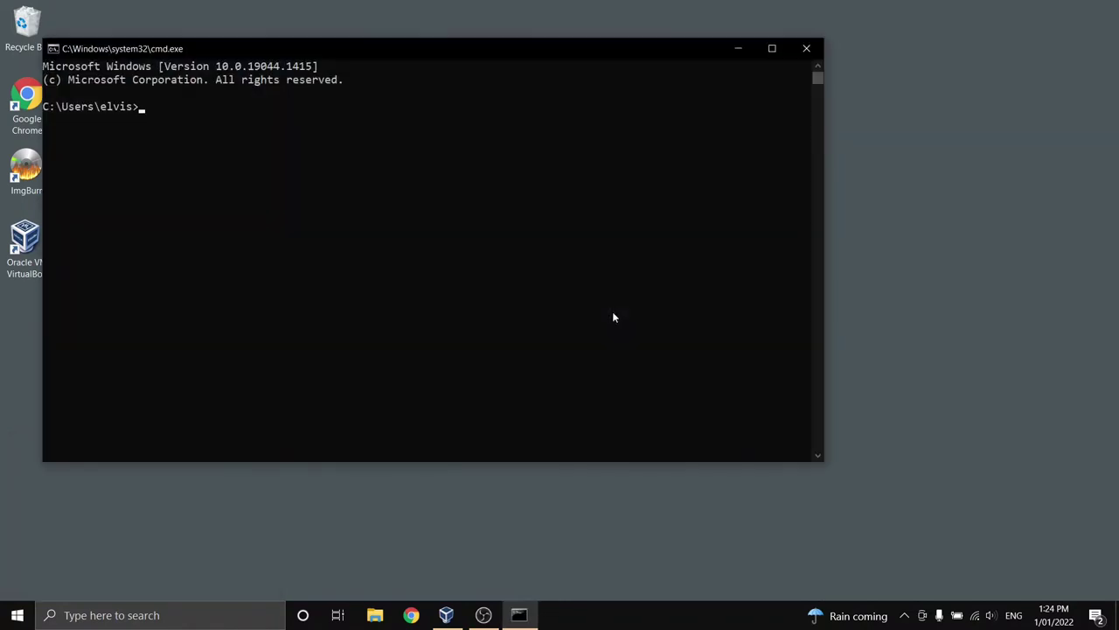
pyautogui.write('ssh pi@192.168.3.200')
pyautogui.press('Return')
pyautogui.press('Return')
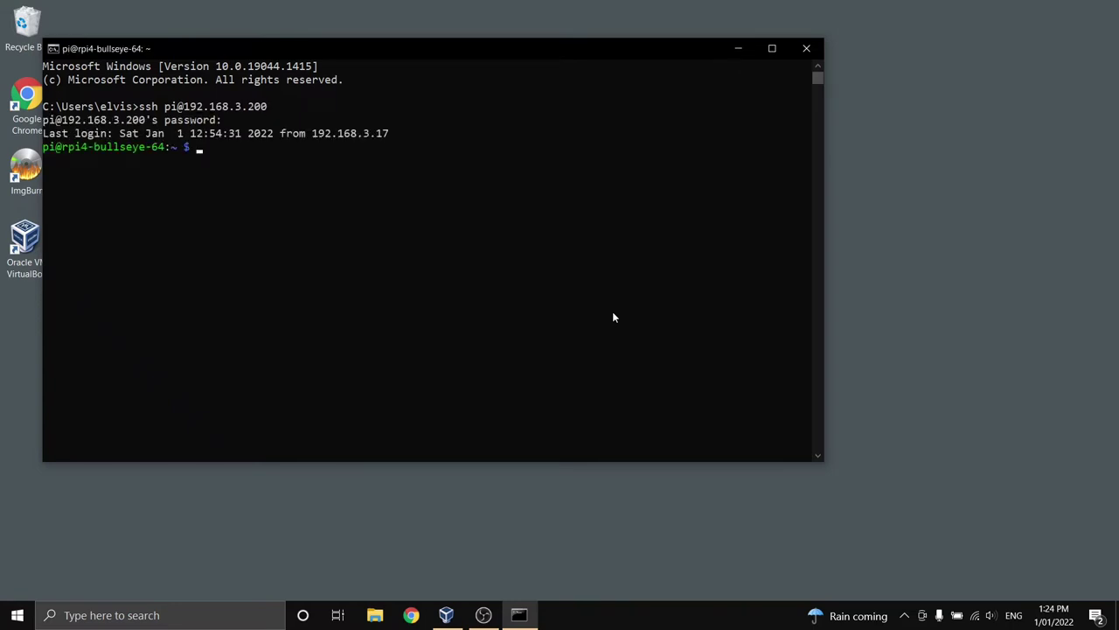
# Step: Run /opt/retronas/retronas.sh with sudo, accepting the default xterm-256color terminal encoding
pyautogui.write('sudo /opt/retronas/retronas.sh')
pyautogui.press('Return')
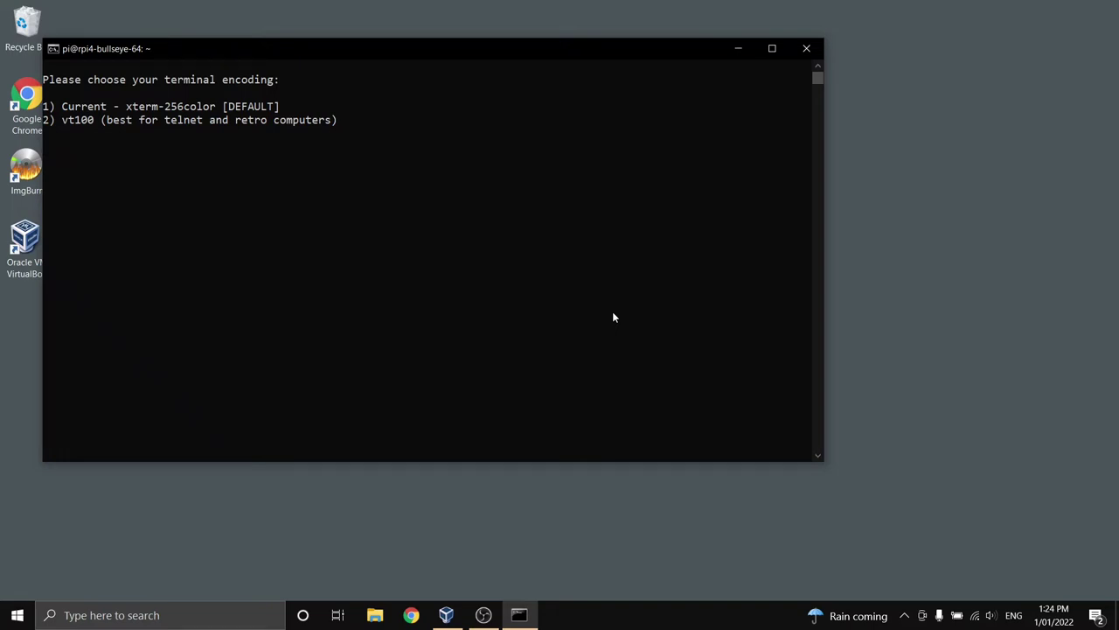
pyautogui.press('Return')
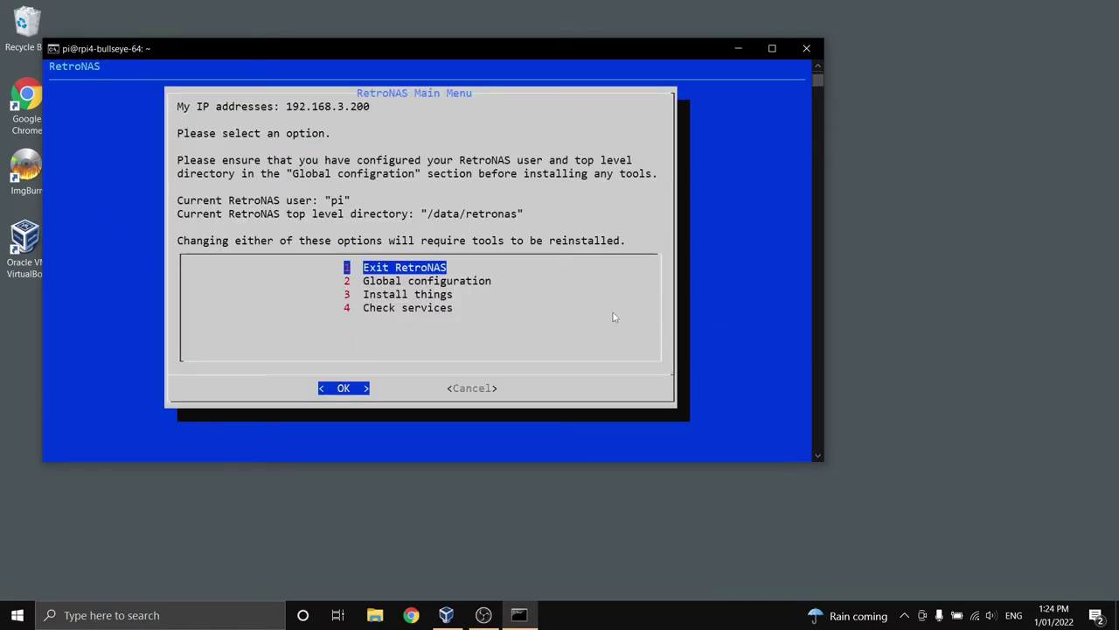
# Step: Install the Telnet unencrypted remote access shell from the RetroNAS installation options and return to the main menu
pyautogui.press('Down')
pyautogui.press('Down')
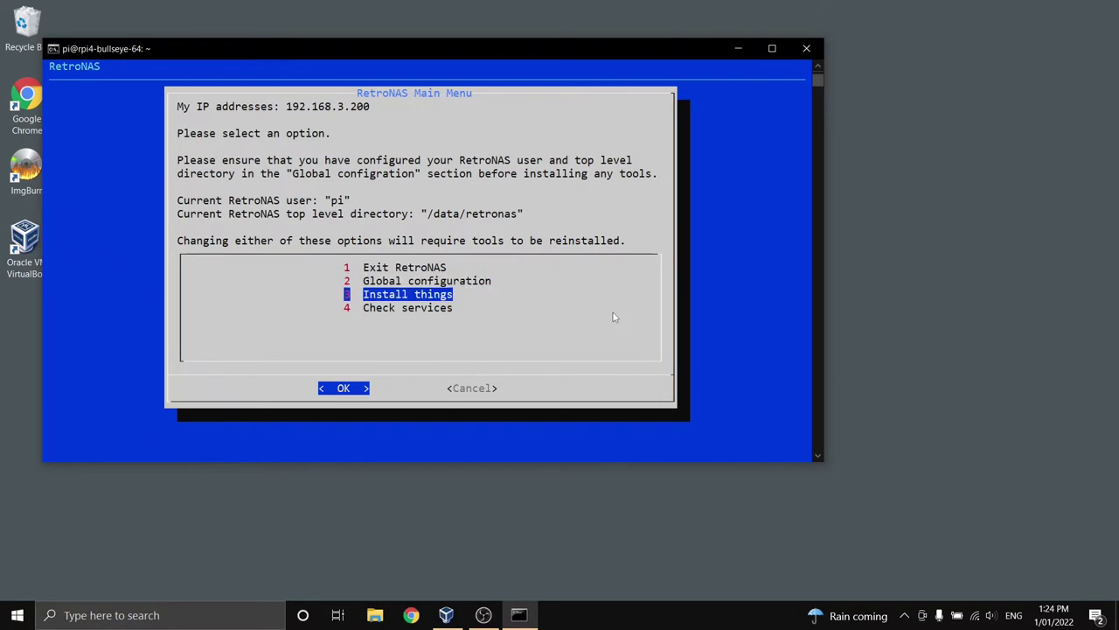
pyautogui.press('Return')
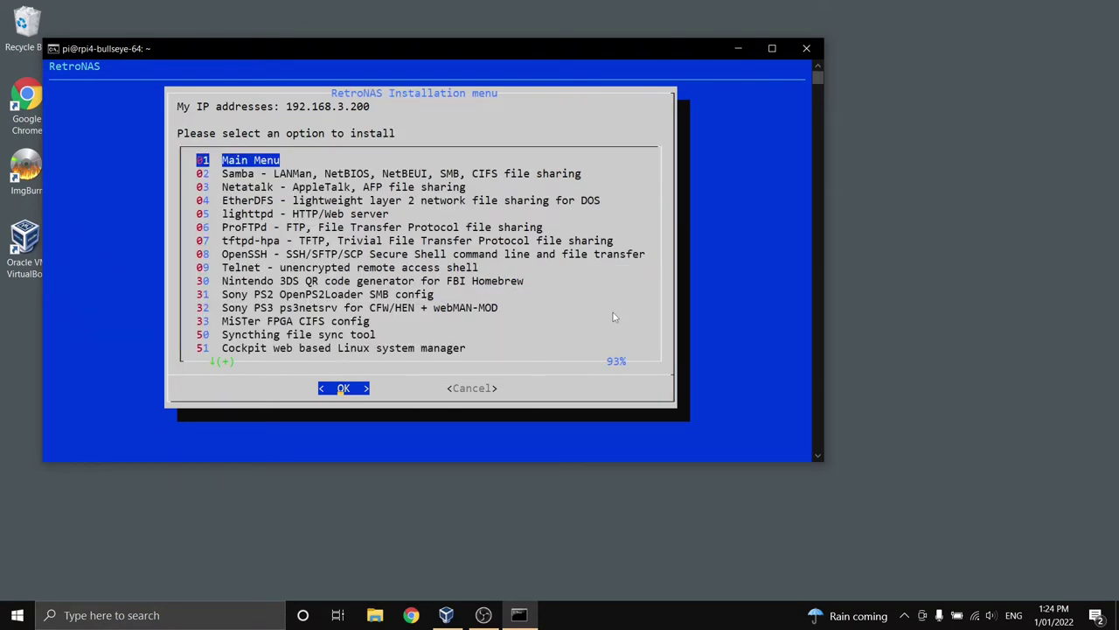
pyautogui.press('Down')
pyautogui.press('Down')
pyautogui.press('Down')
pyautogui.press('Down')
pyautogui.press('Down')
pyautogui.press('Down')
pyautogui.press('Down')
pyautogui.press('Down')
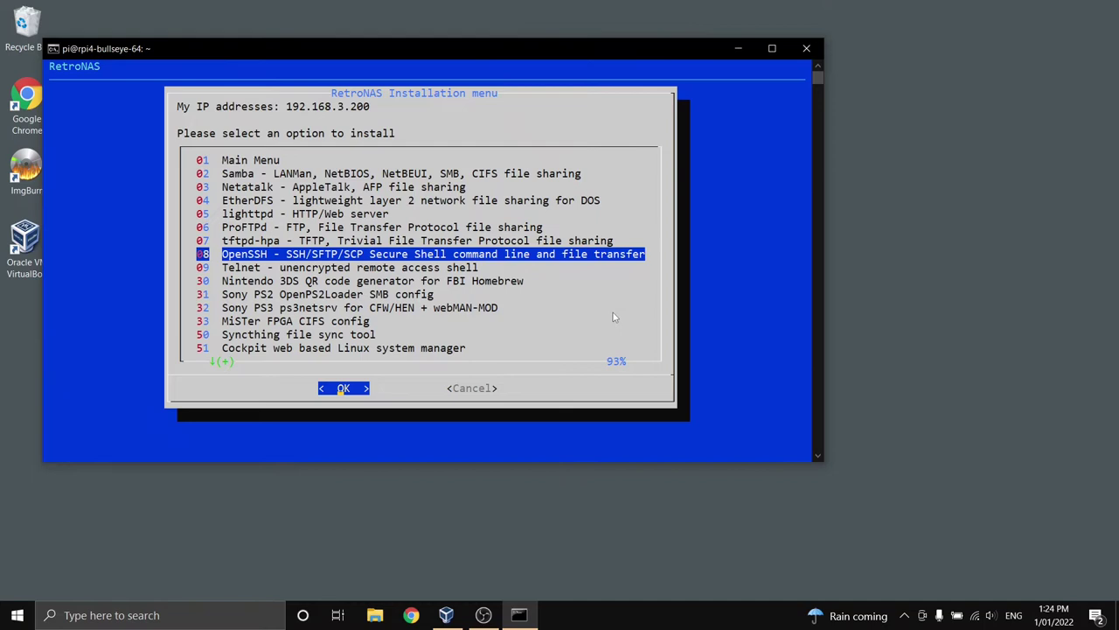
pyautogui.press('Return')
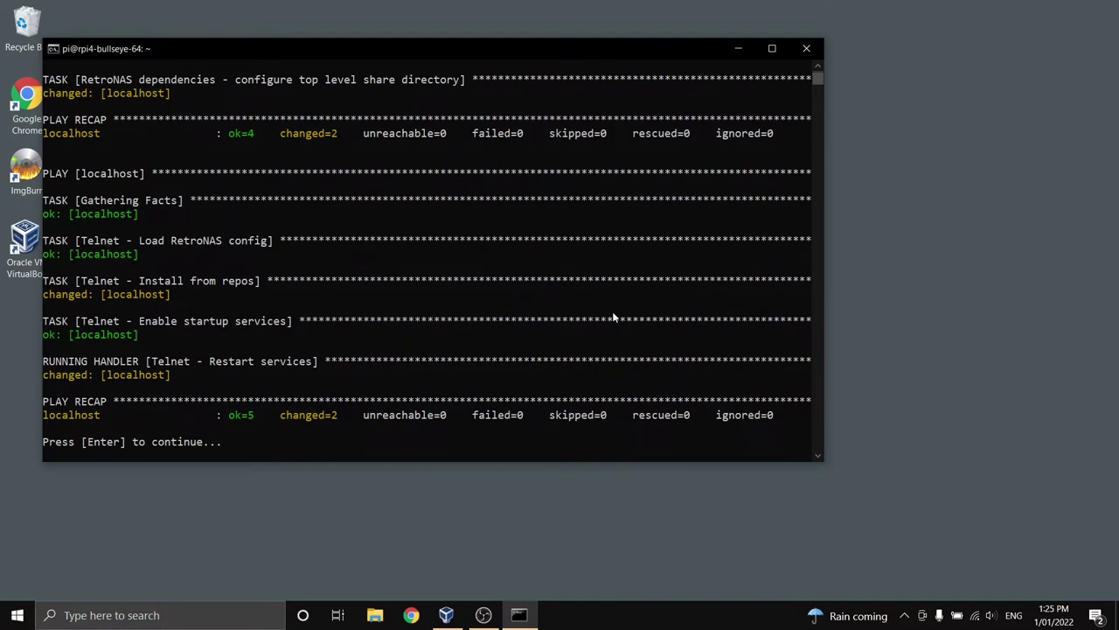
pyautogui.press('Return')
pyautogui.press('Return')
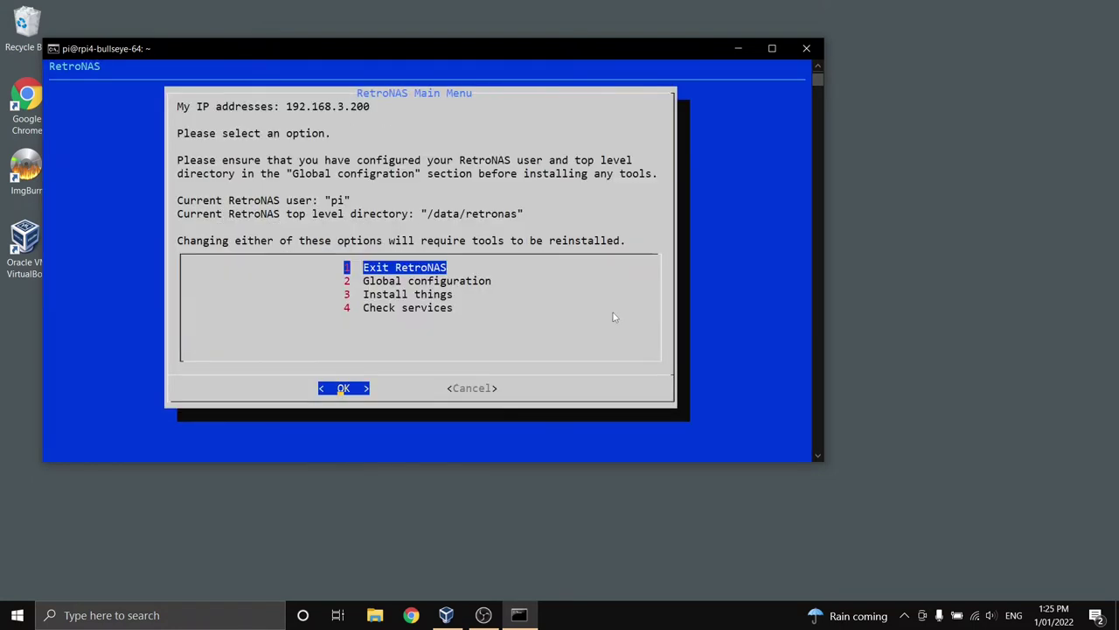
# Step: Check the status of the Telnet service in RetroNAS, then exit to the shell
pyautogui.press('Down')
pyautogui.press('Down')
pyautogui.press('Down')
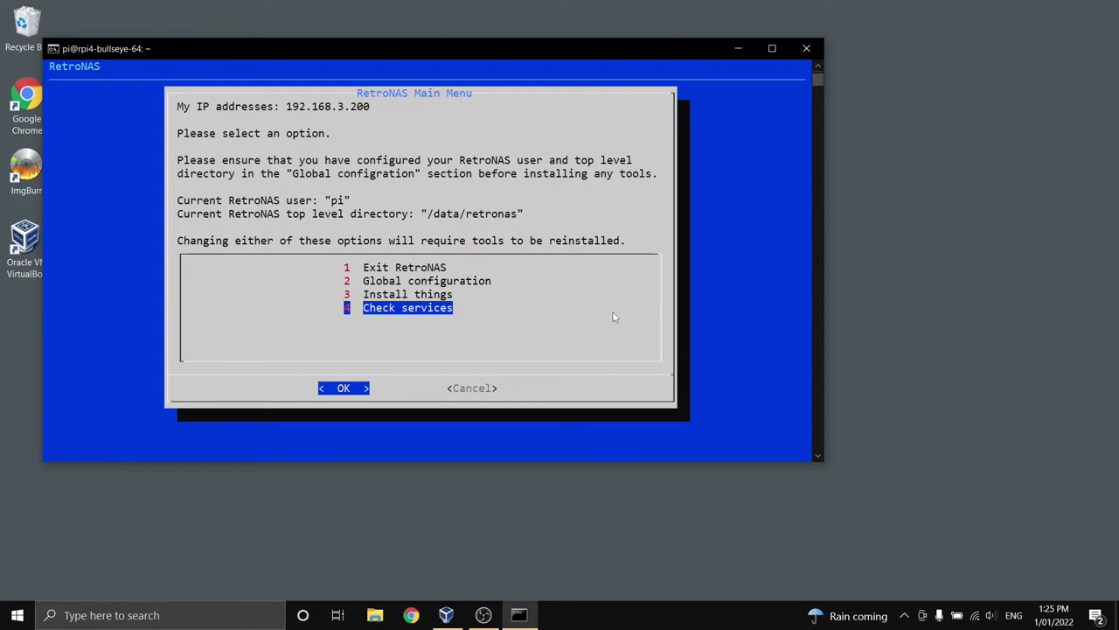
pyautogui.press('Return')
pyautogui.press('Down')
pyautogui.press('Down')
pyautogui.press('Down')
pyautogui.press('Down')
pyautogui.press('Down')
pyautogui.press('Down')
pyautogui.press('Down')
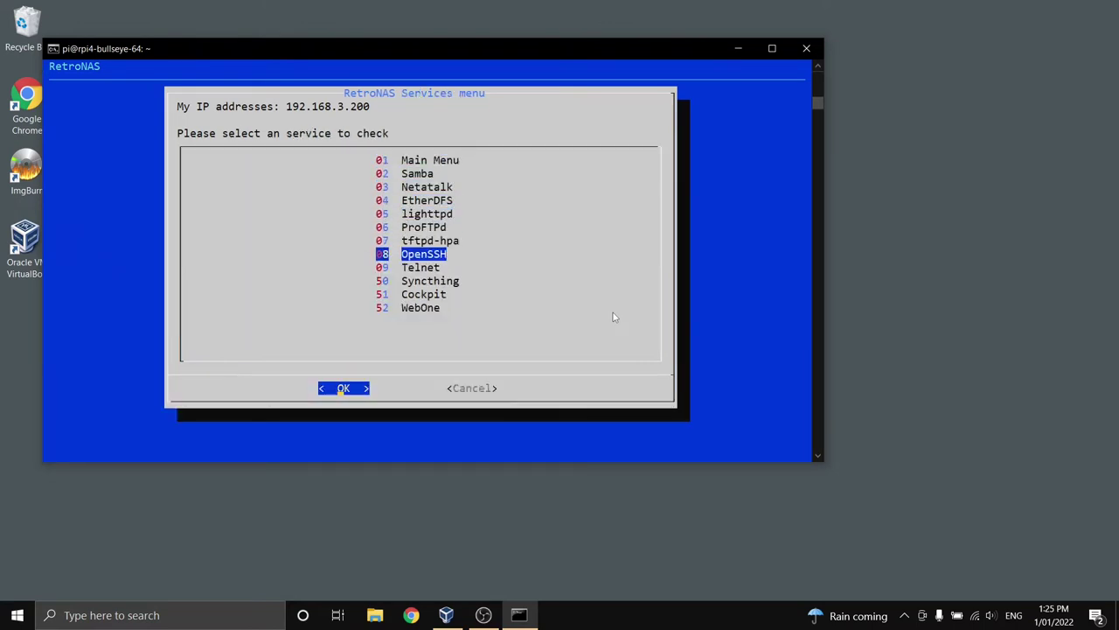
pyautogui.press('Down')
pyautogui.press('Return')
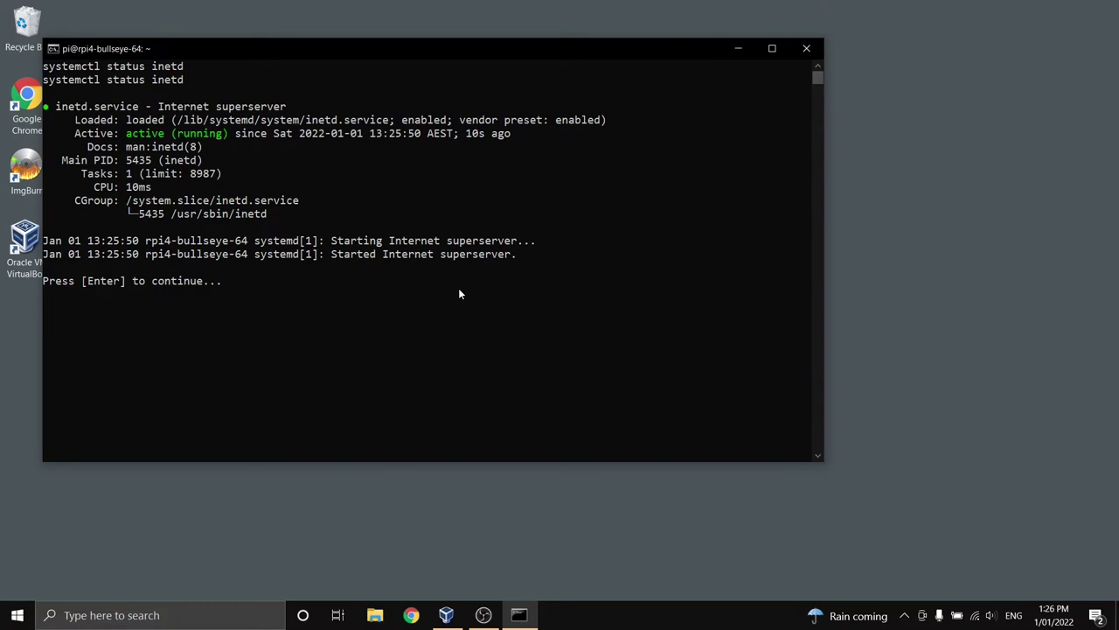
pyautogui.press('Return')
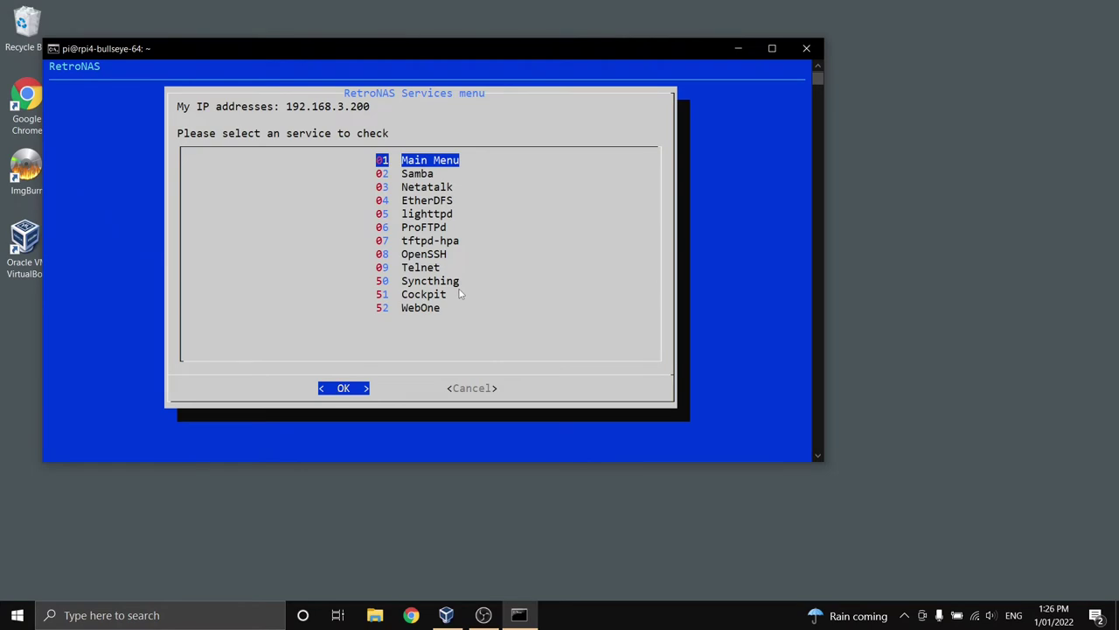
pyautogui.press('Return')
pyautogui.press('Return')
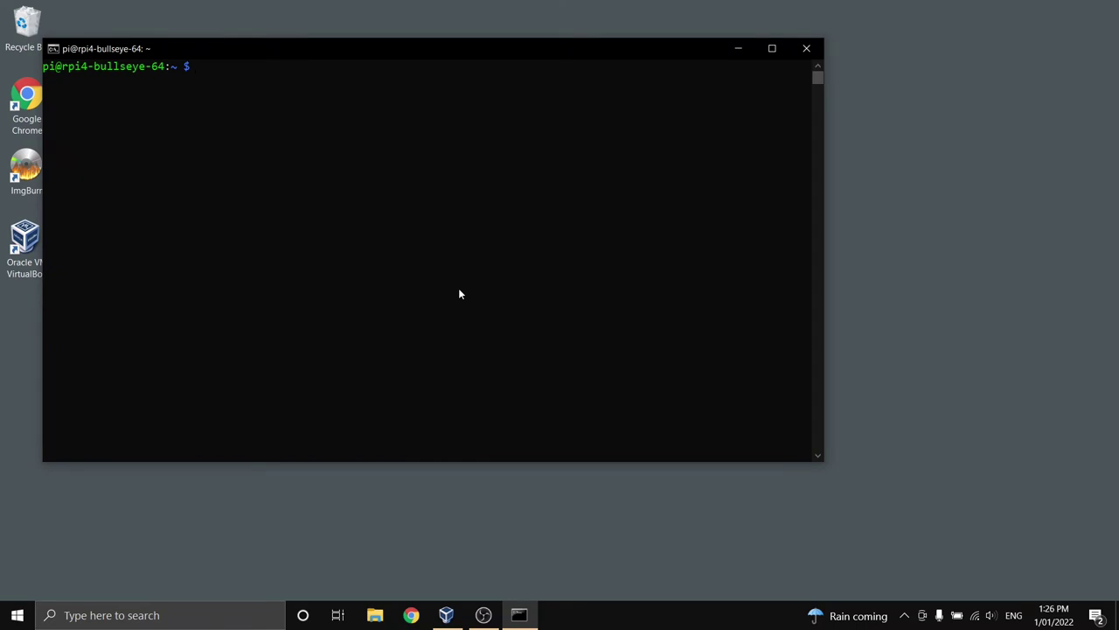
# Step: Switch to VirtualBox, start the win95 virtual machine and log in to Windows 95 with the network password
pyautogui.click(451, 617)
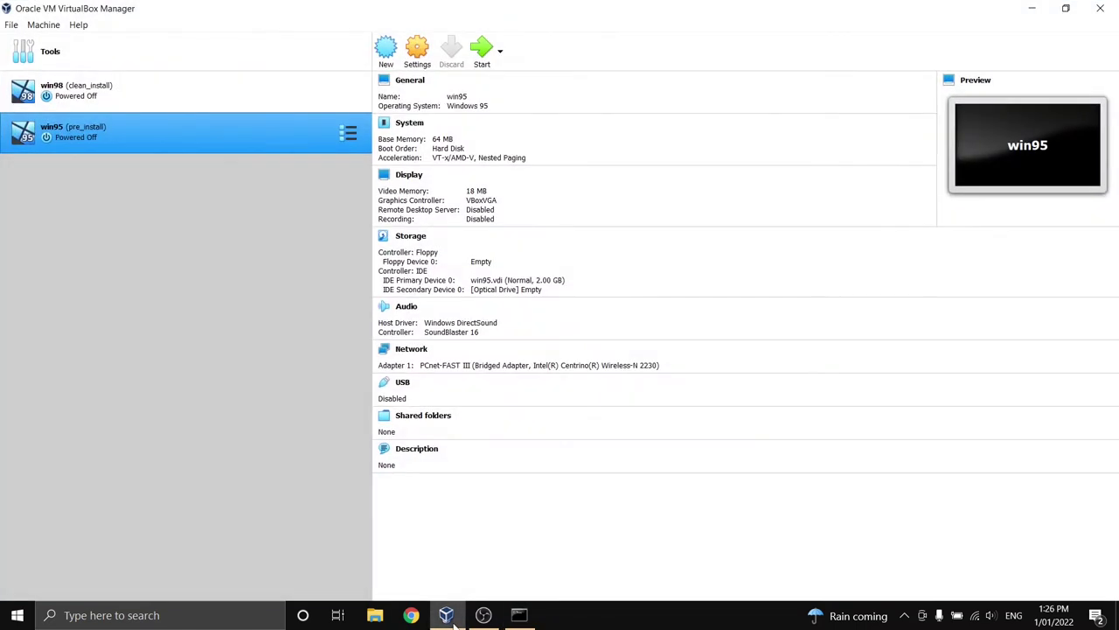
pyautogui.doubleClick(143, 140)
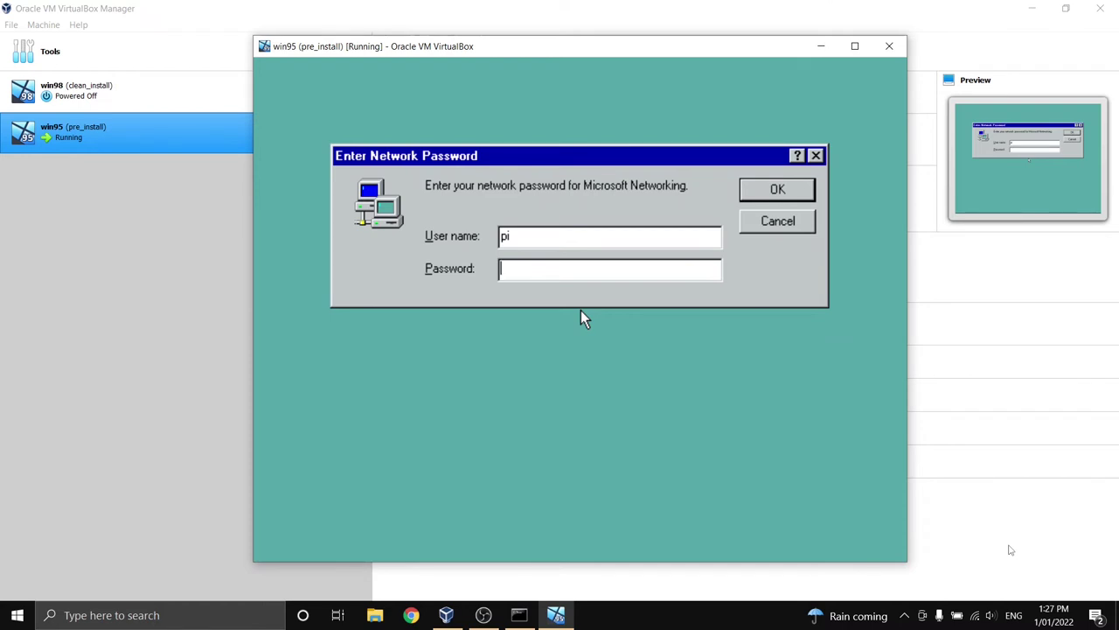
pyautogui.write('**')
pyautogui.press('Return')
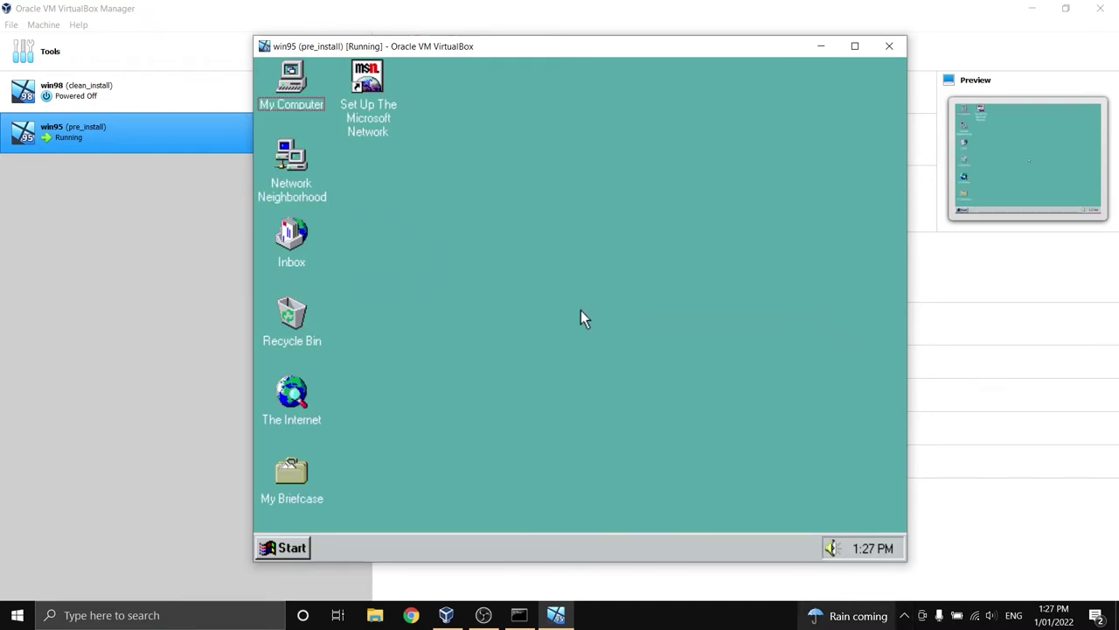
# Step: Run telnet 192.168.3.200 from the Windows 95 Run dialog
pyautogui.moveTo(876, 612)
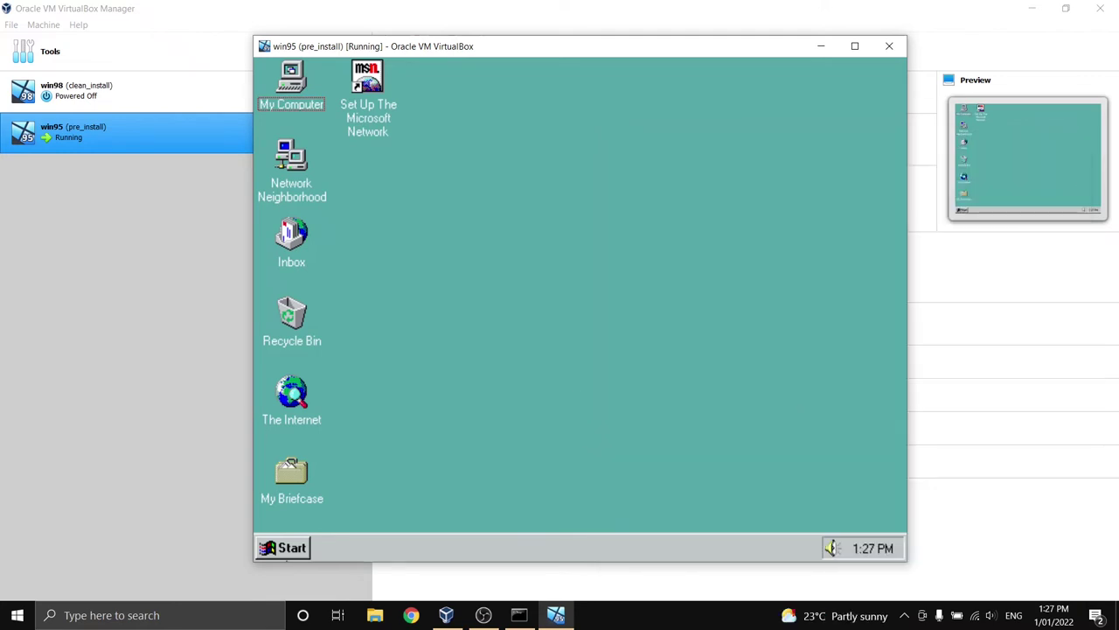
pyautogui.click(290, 547)
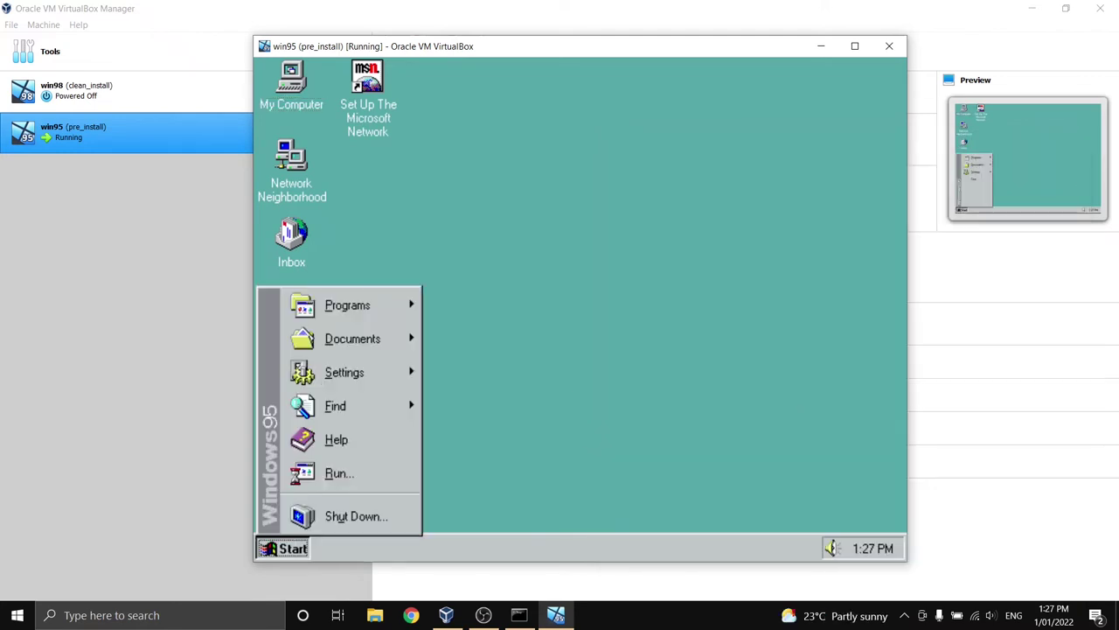
pyautogui.click(341, 475)
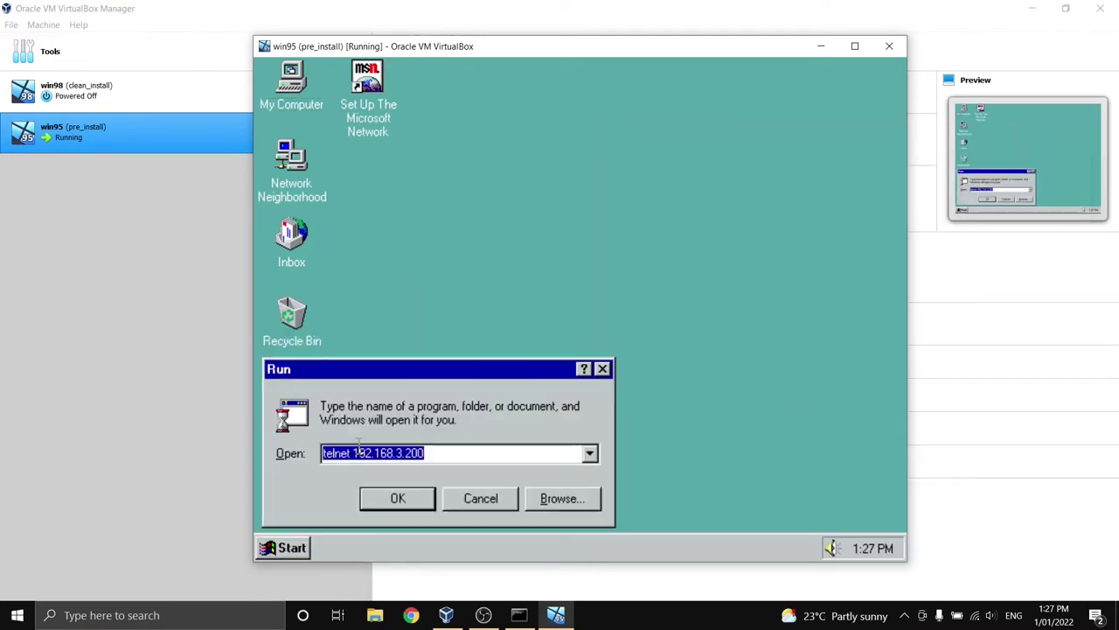
pyautogui.press('BackSpace')
pyautogui.write('telnet ')
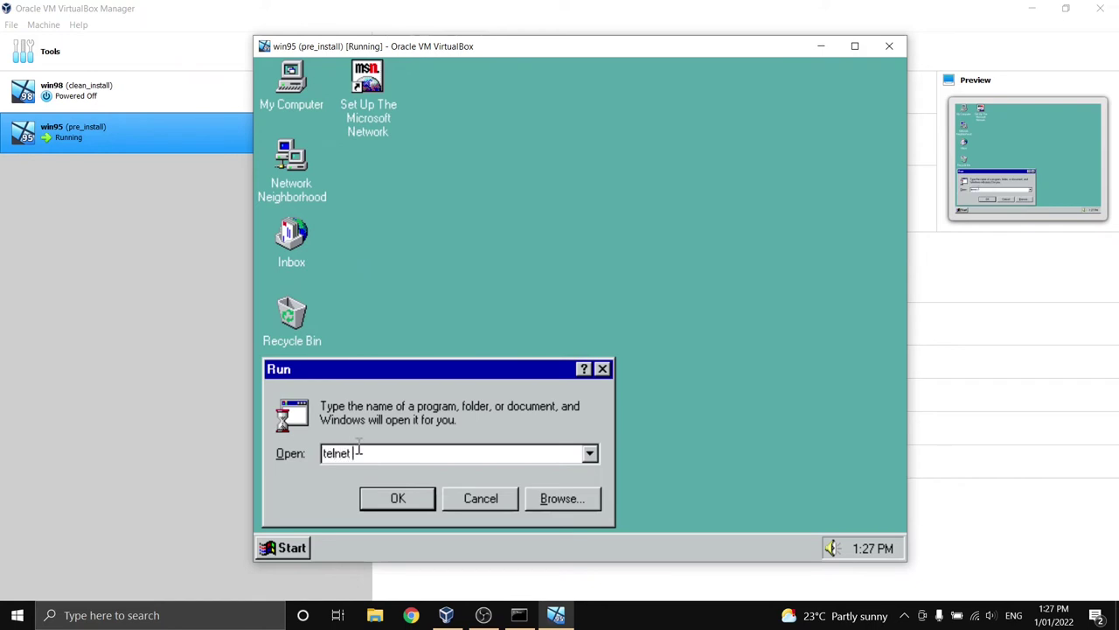
pyautogui.write('192.168.3.200')
pyautogui.press('Return')
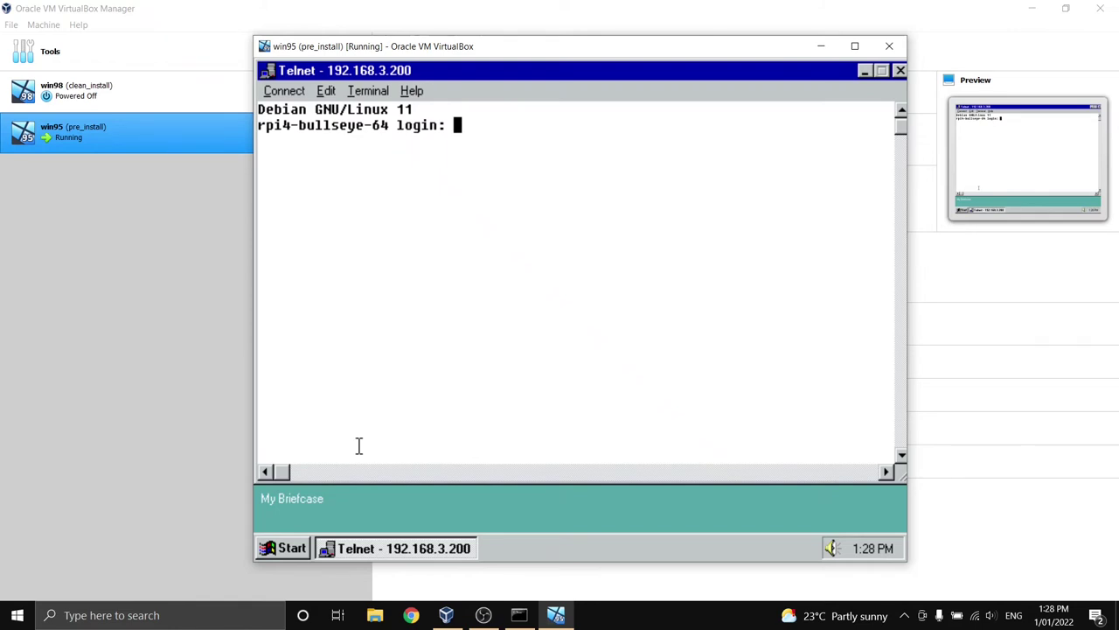
# Step: Log in to the Telnet session as pi with the account password
pyautogui.write('pi')
pyautogui.press('Return')
pyautogui.press('Return')
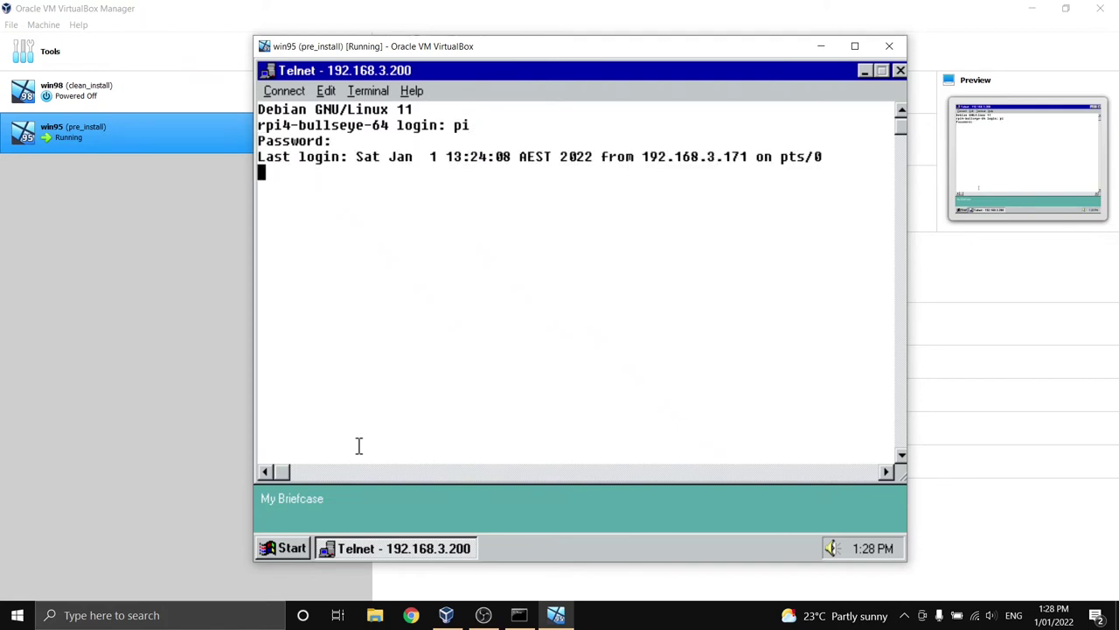
# Step: Try running sudo /opt/retronas/retronas.sh over Telnet with the current ansi encoding, option 1, and exit RetroNAS
pyautogui.write('sudo /opt/retronas/re')
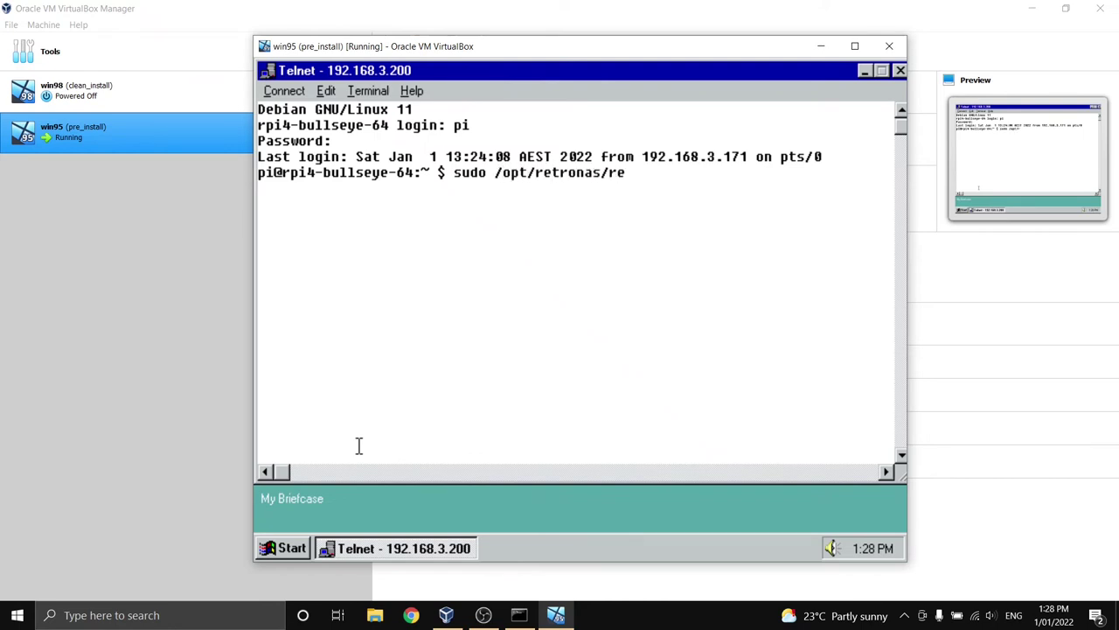
pyautogui.press('Tab')
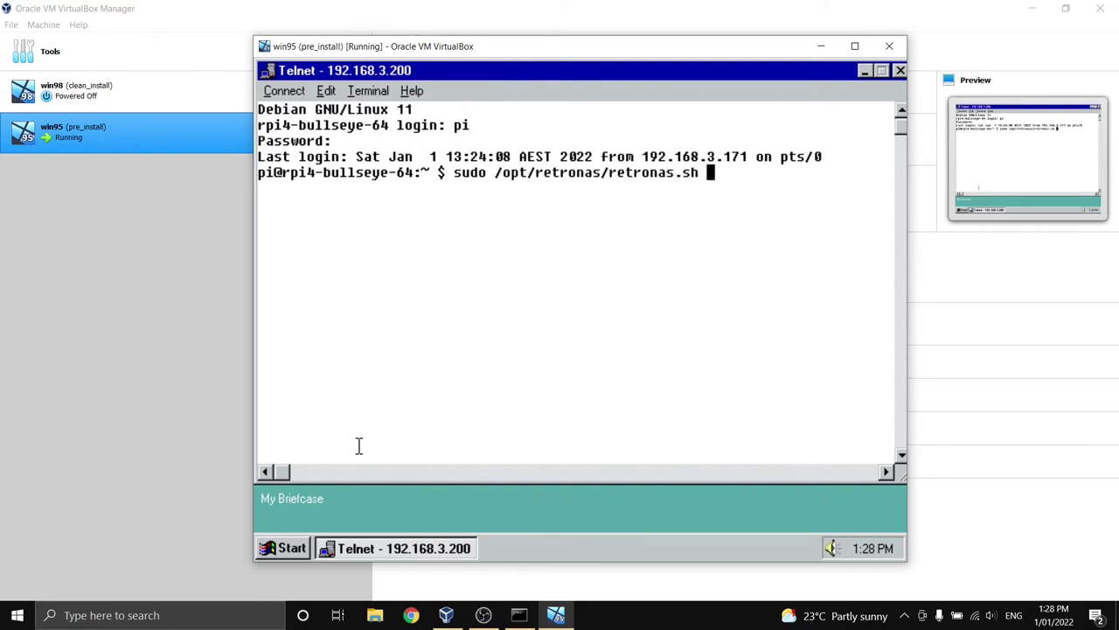
pyautogui.press('Return')
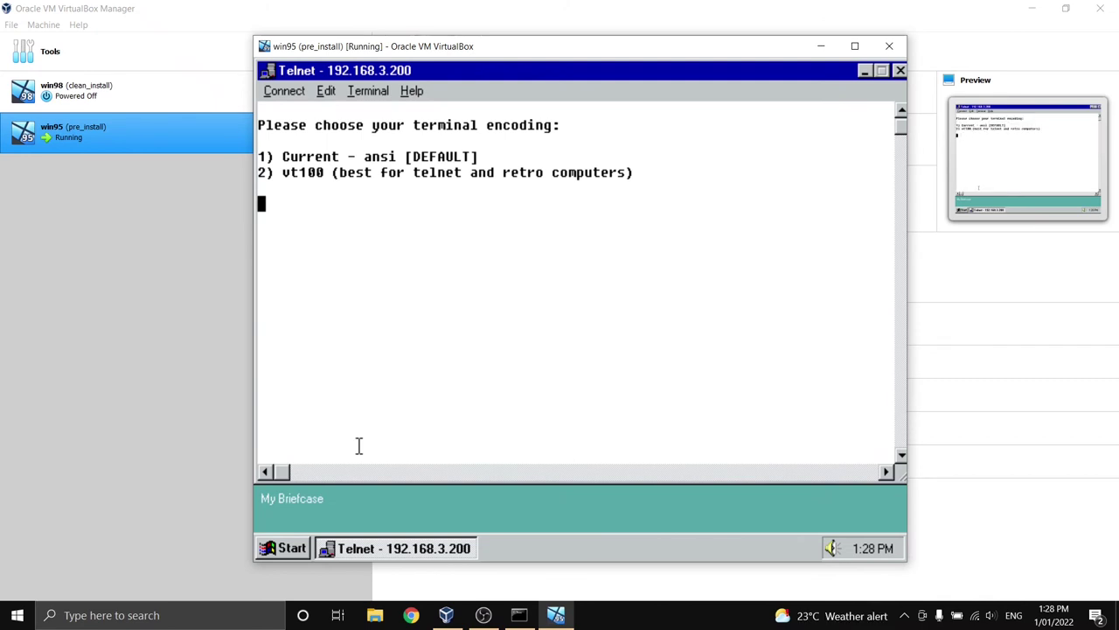
pyautogui.write('1')
pyautogui.press('Return')
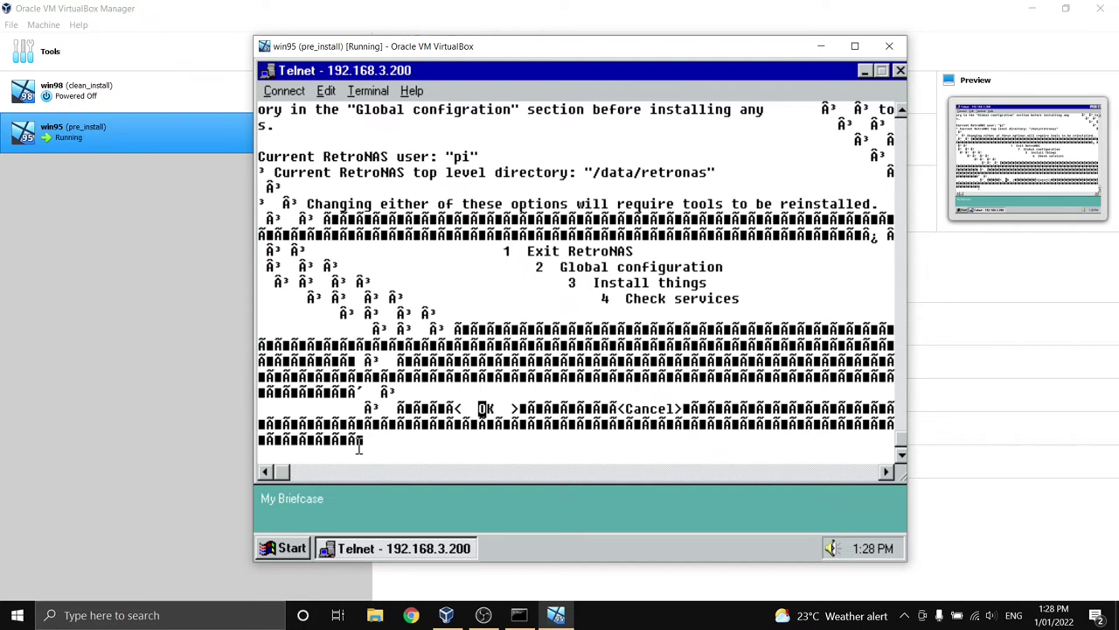
pyautogui.press('Return')
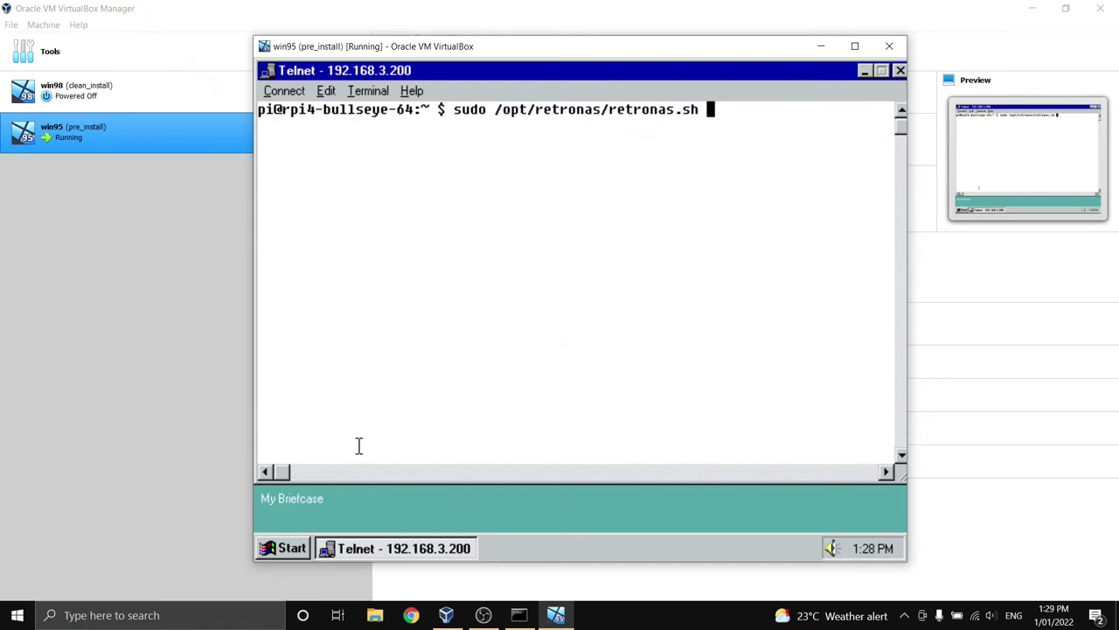
# Step: Run the RetroNAS script over Telnet again, choosing option 2, the vt100 terminal encoding
pyautogui.press('Return')
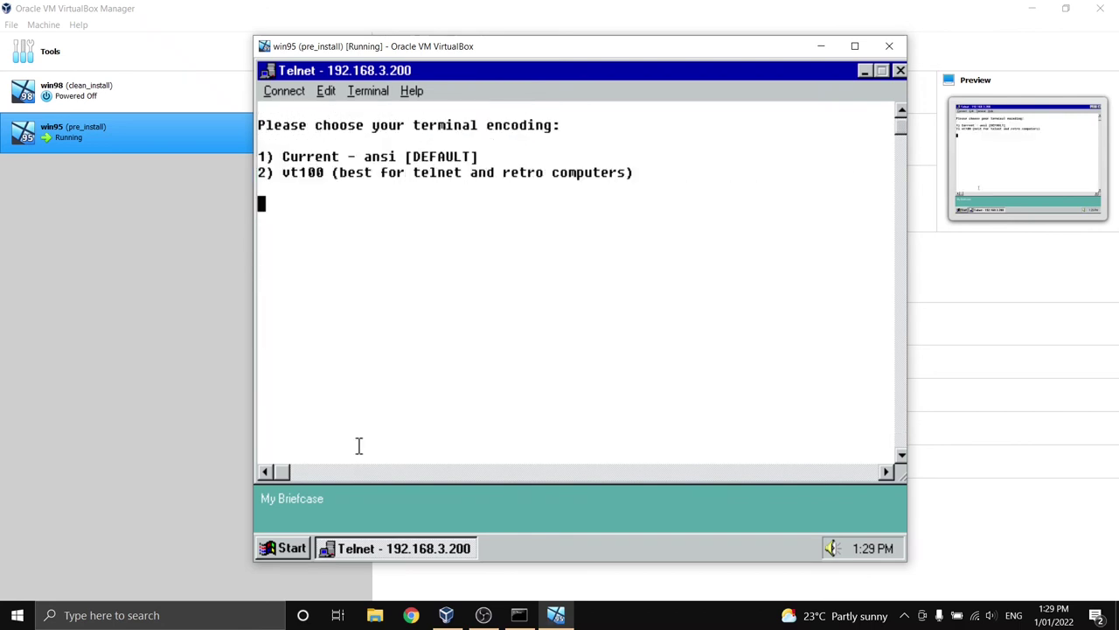
pyautogui.write('2')
pyautogui.press('Return')
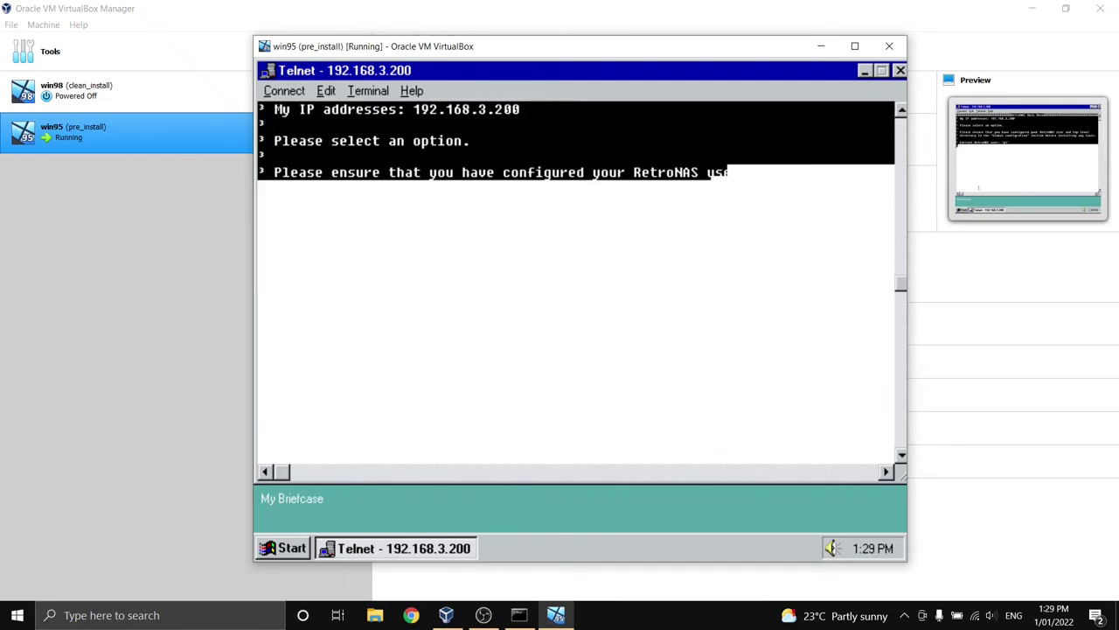
# Step: Move the selection back and forth through the RetroNAS main menu entries to examine how the vt100 display renders in Telnet
pyautogui.press('Down')
pyautogui.press('Down')
pyautogui.press('Down')
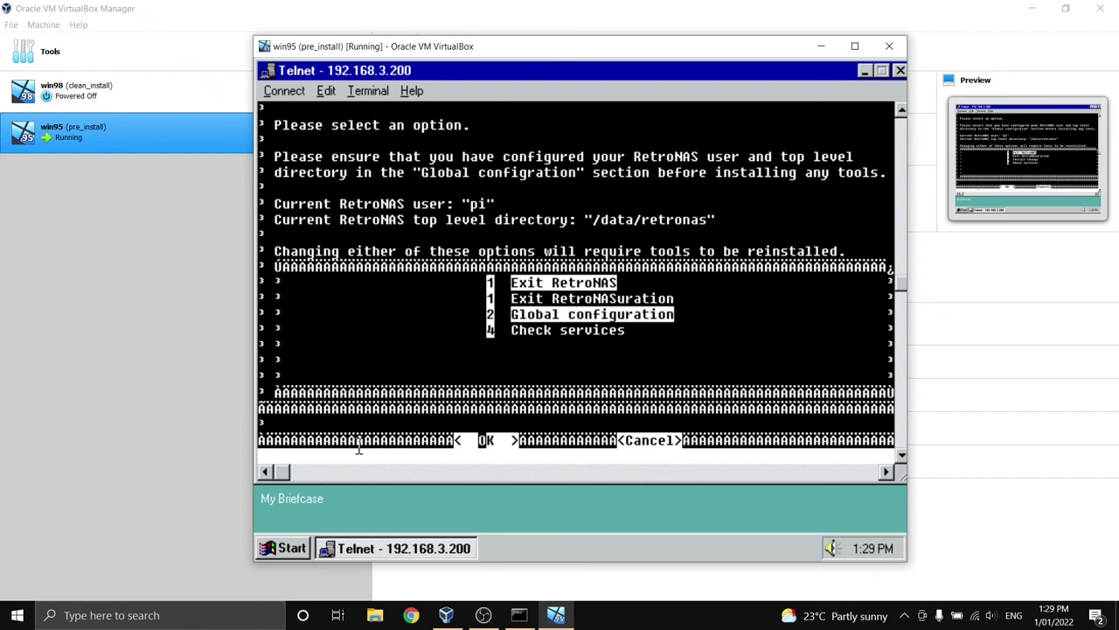
pyautogui.press('Up')
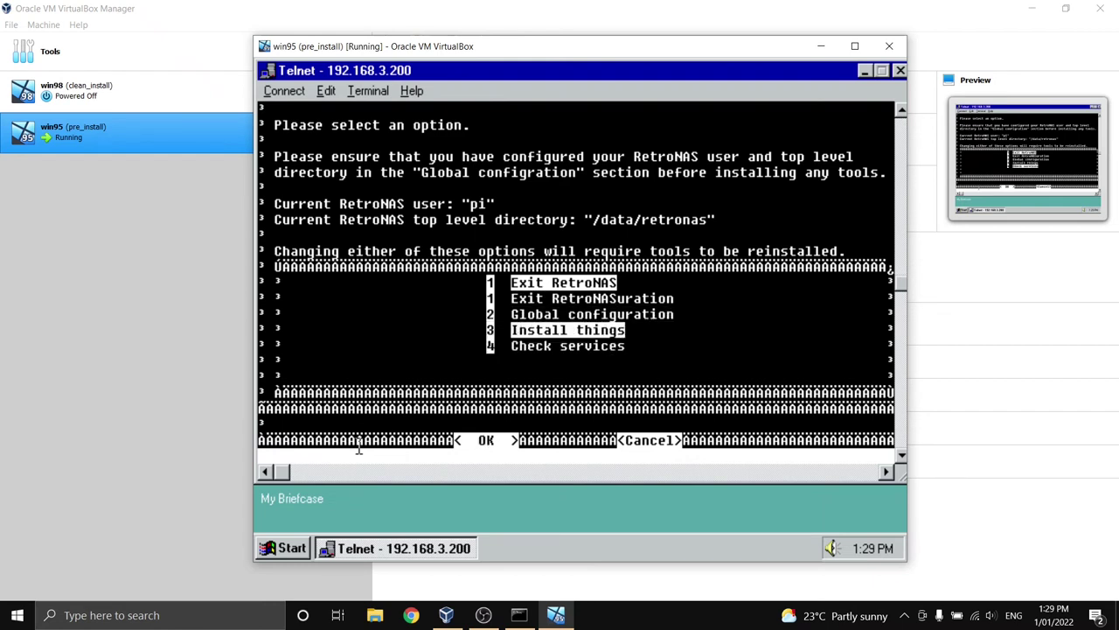
pyautogui.press('Up')
pyautogui.press('Up')
pyautogui.press('Down')
pyautogui.press('Down')
pyautogui.press('Down')
pyautogui.press('Up')
pyautogui.press('Up')
pyautogui.press('Down')
pyautogui.press('Down')
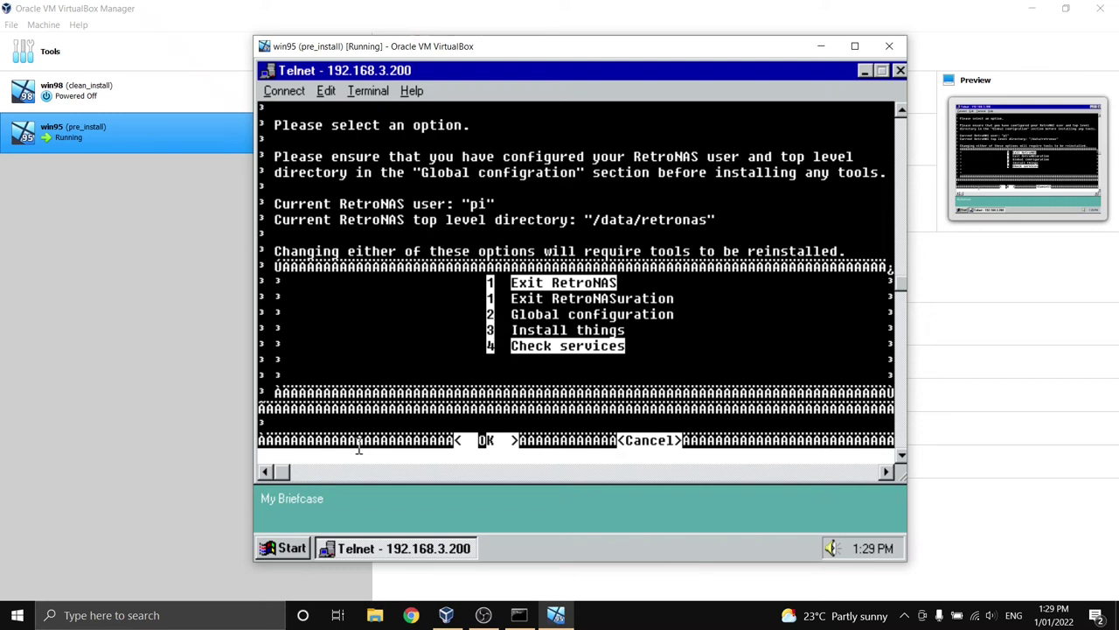
pyautogui.press('Up')
pyautogui.press('Up')
pyautogui.press('Up')
pyautogui.press('Down')
pyautogui.press('Down')
pyautogui.press('Down')
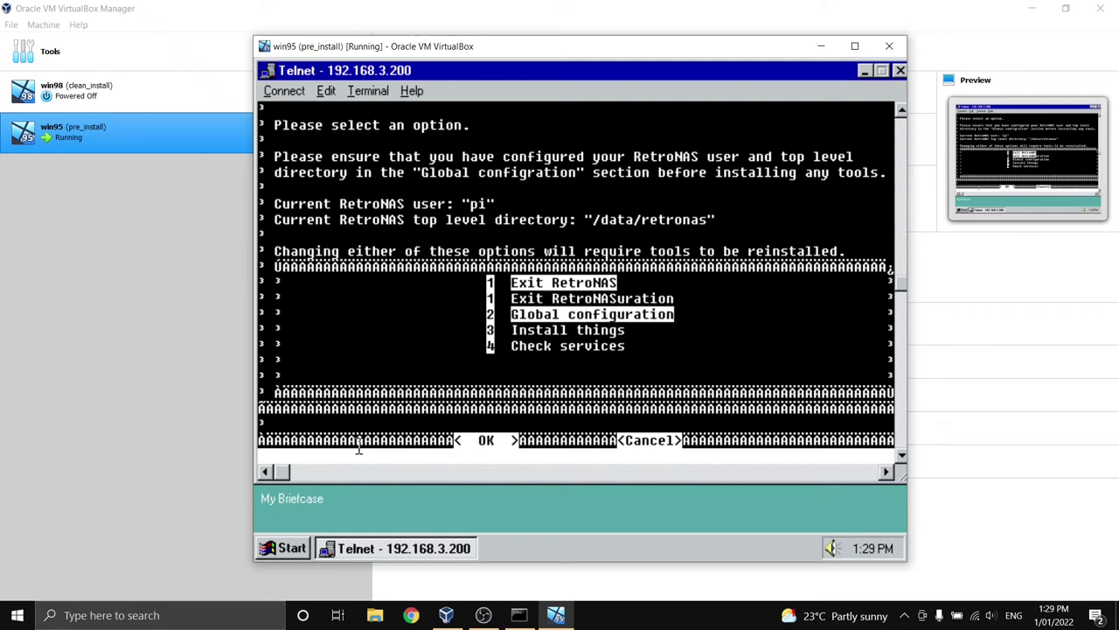
pyautogui.press('Up')
pyautogui.press('Up')
pyautogui.press('Down')
pyautogui.press('Down')
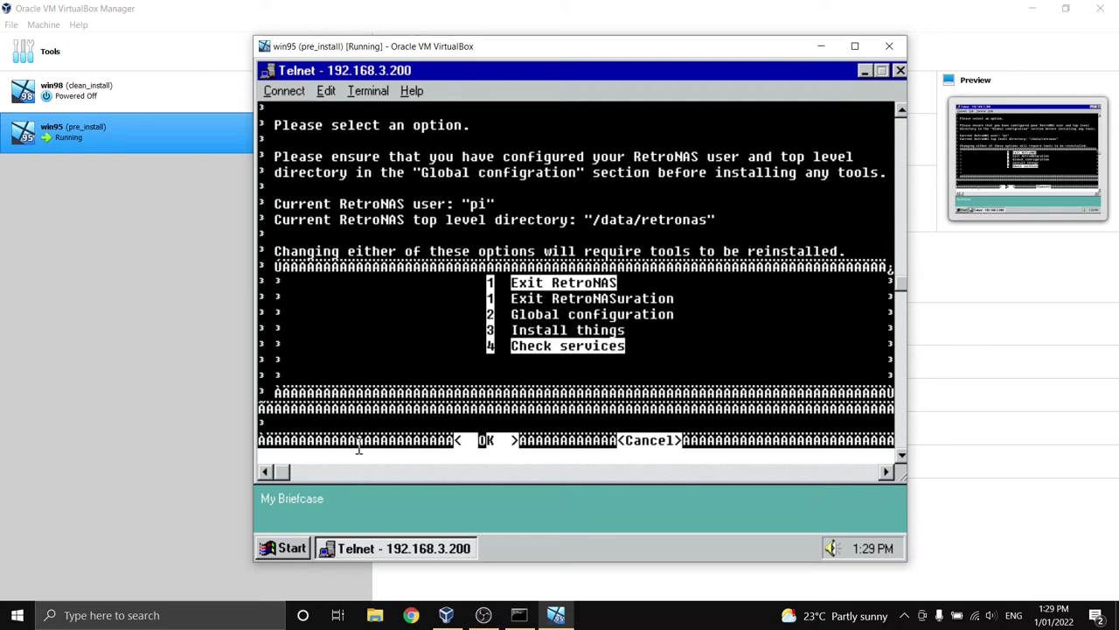
# Step: Open Check services in RetroNAS, view the status of the Telnet service, and return to the service list
pyautogui.press('Return')
pyautogui.press('Down')
pyautogui.press('Down')
pyautogui.press('Down')
pyautogui.press('Down')
pyautogui.press('Down')
pyautogui.press('Down')
pyautogui.press('Down')
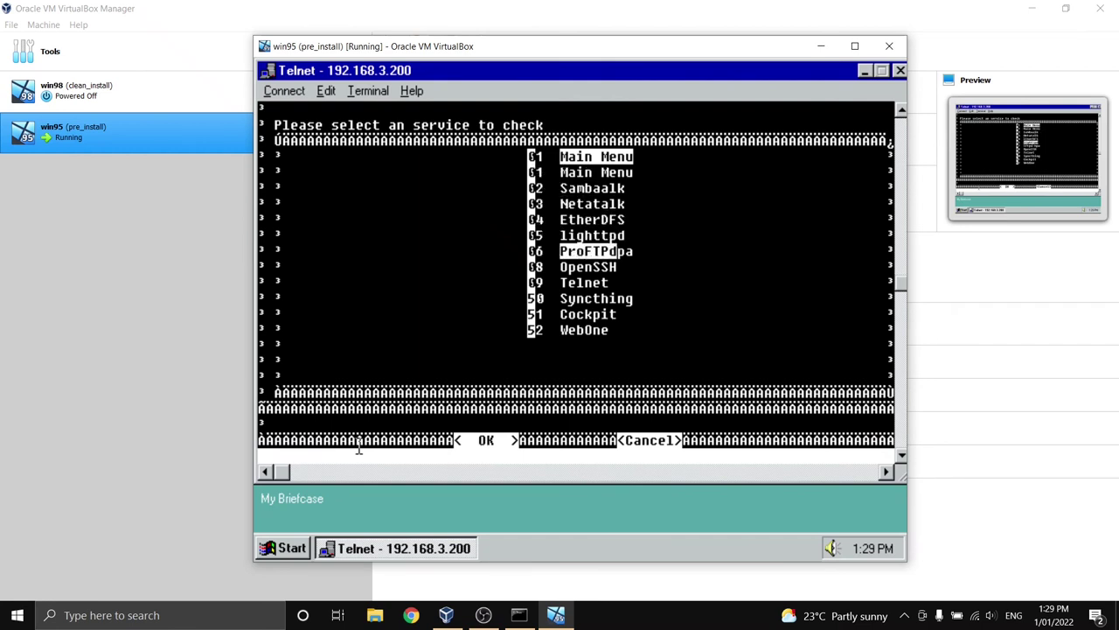
pyautogui.press('Down')
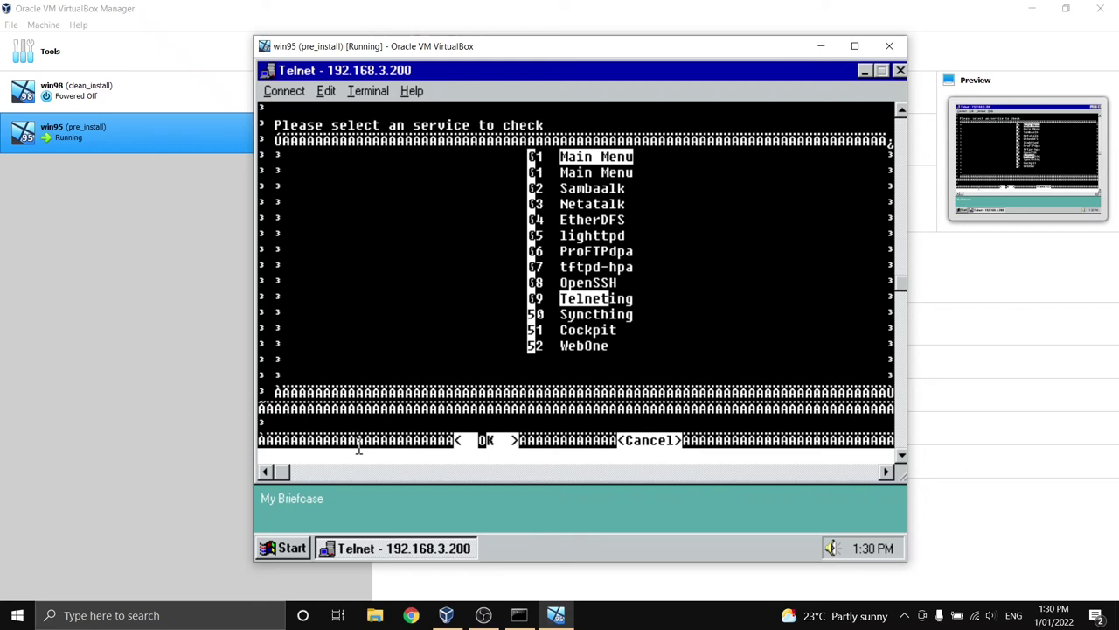
pyautogui.press('Return')
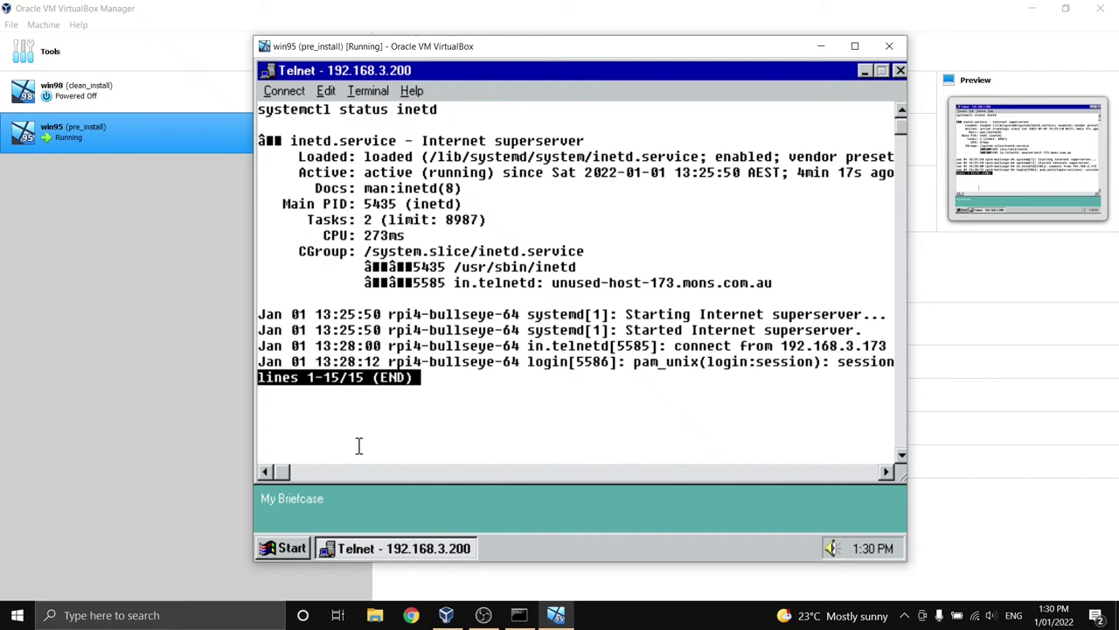
pyautogui.press('q')
pyautogui.press('Return')
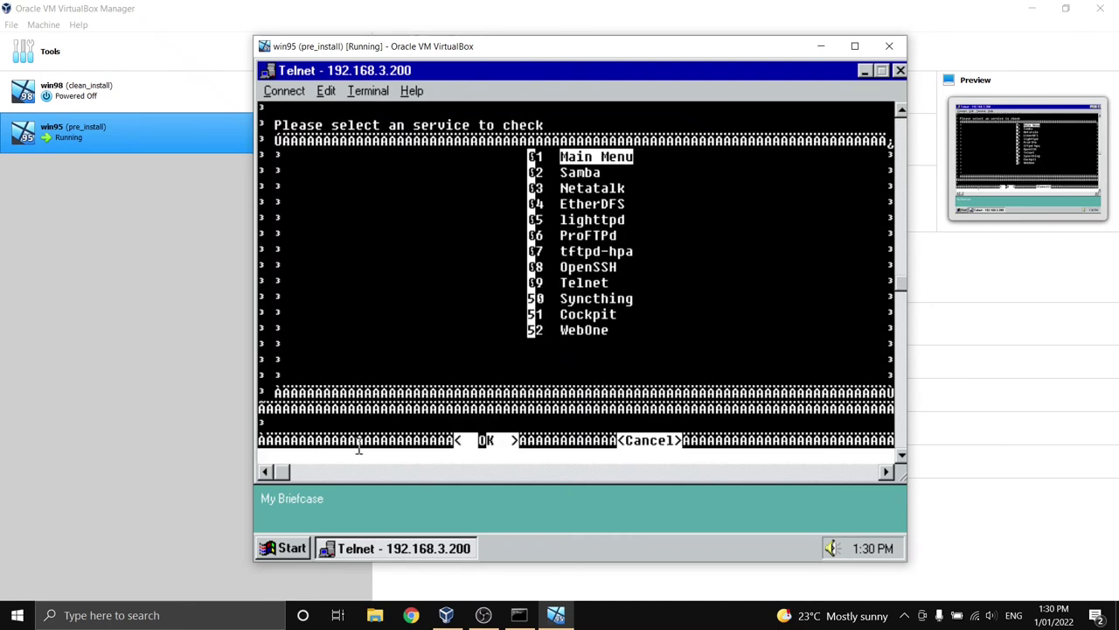
# Step: Move the selection up and down through the service list to examine how its entries render over Telnet
pyautogui.press('Down')
pyautogui.press('Down')
pyautogui.press('Down')
pyautogui.press('Down')
pyautogui.press('Down')
pyautogui.press('Down')
pyautogui.press('Down')
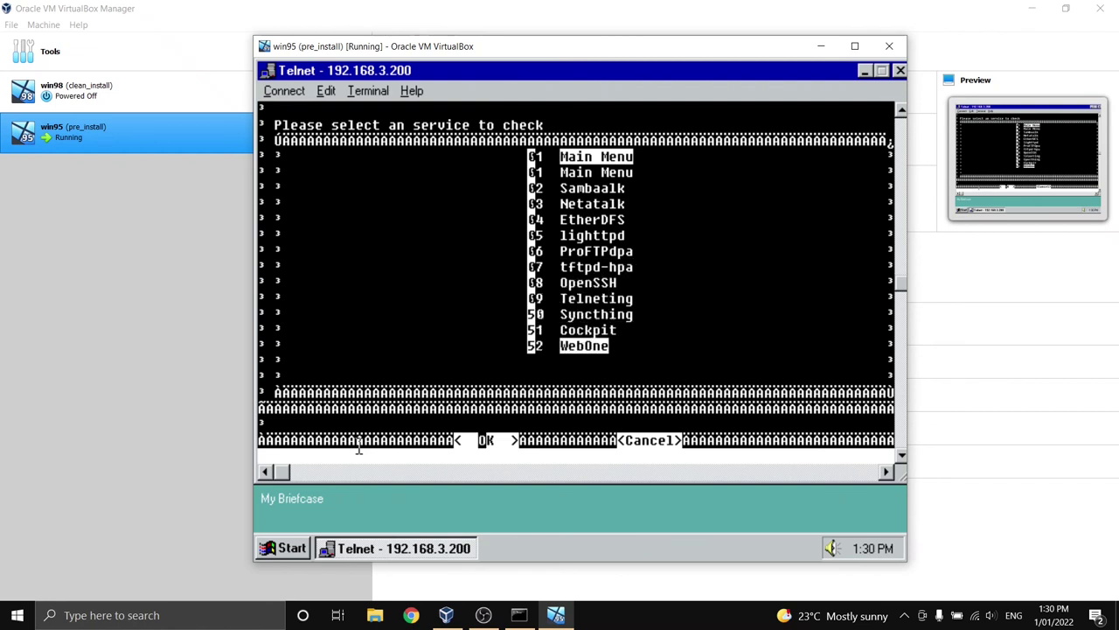
pyautogui.press('Up')
pyautogui.press('Up')
pyautogui.press('Up')
pyautogui.press('Up')
pyautogui.press('Up')
pyautogui.press('Up')
pyautogui.press('Up')
pyautogui.press('Up')
pyautogui.press('Up')
pyautogui.press('Up')
pyautogui.press('Up')
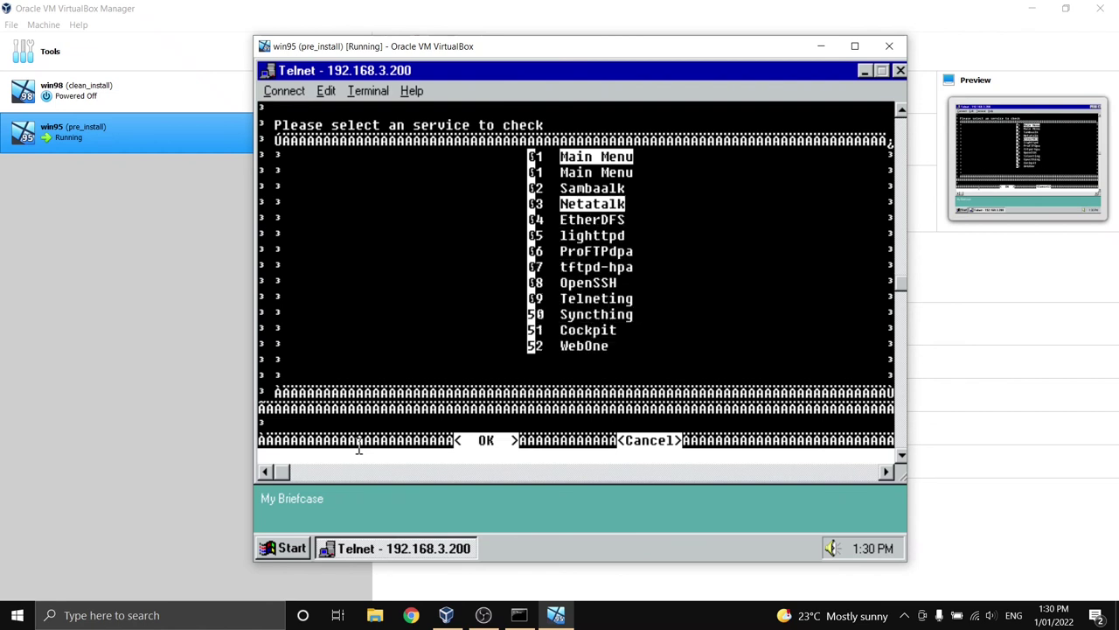
pyautogui.press('Down')
pyautogui.press('Down')
pyautogui.press('Down')
pyautogui.press('Down')
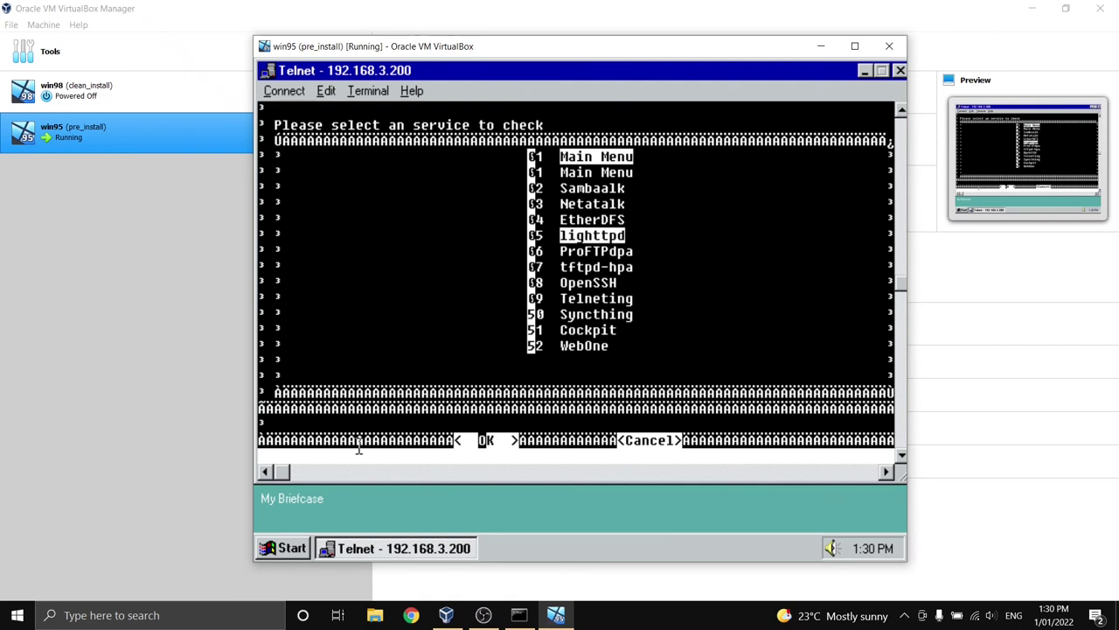
# Step: Exit RetroNAS by way of its main menu and list the home directory's contents with ls
pyautogui.press('Up')
pyautogui.press('Up')
pyautogui.press('Up')
pyautogui.press('Up')
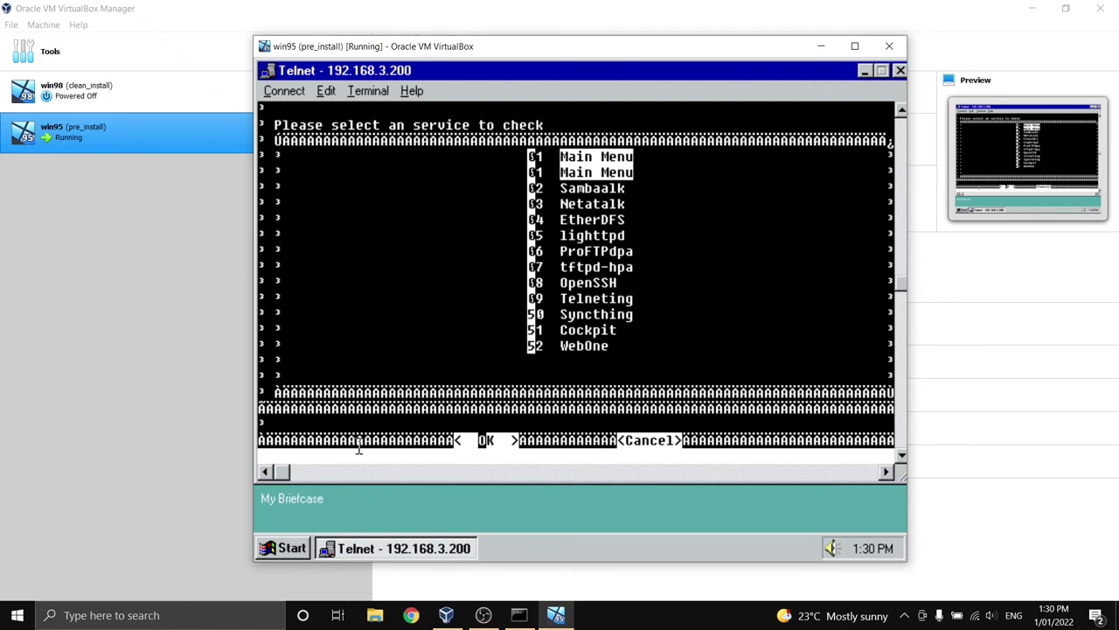
pyautogui.press('Return')
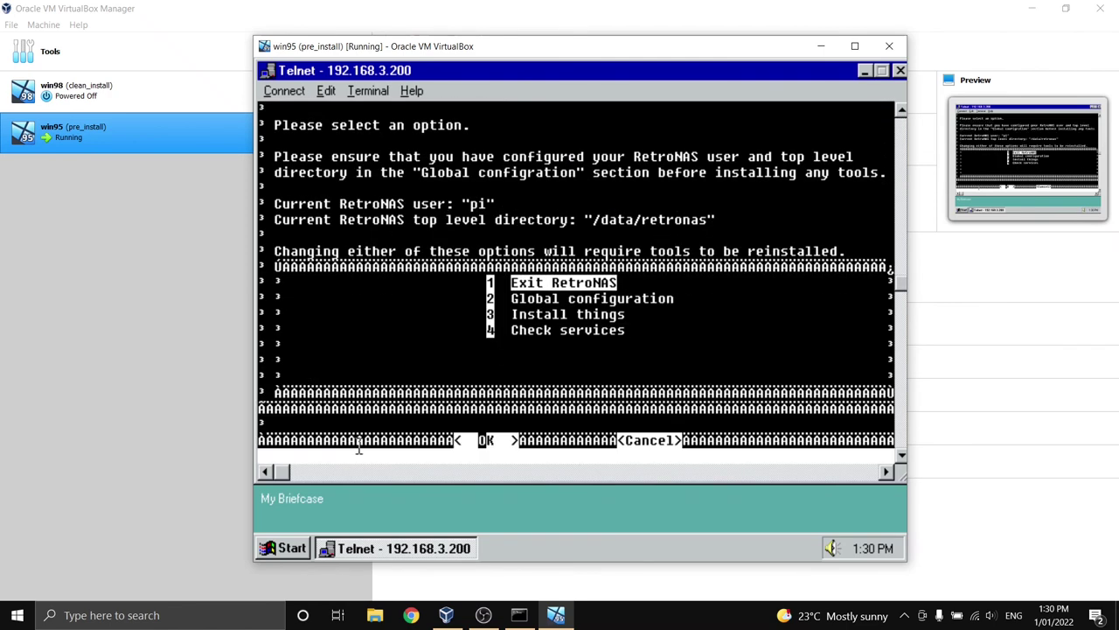
pyautogui.press('Return')
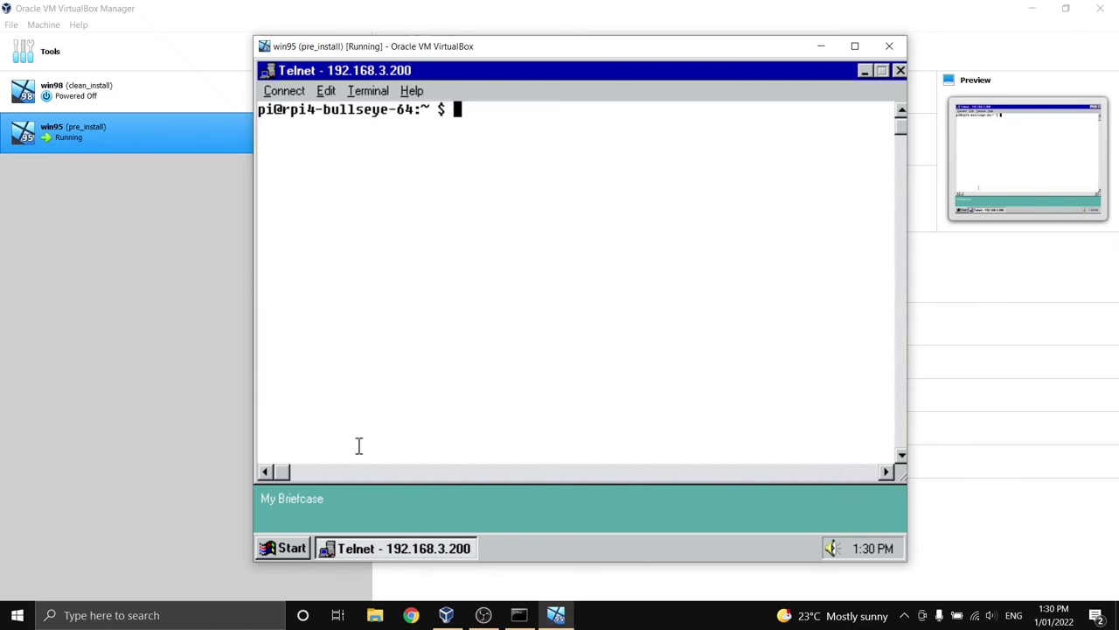
pyautogui.write('ls')
pyautogui.press('Return')
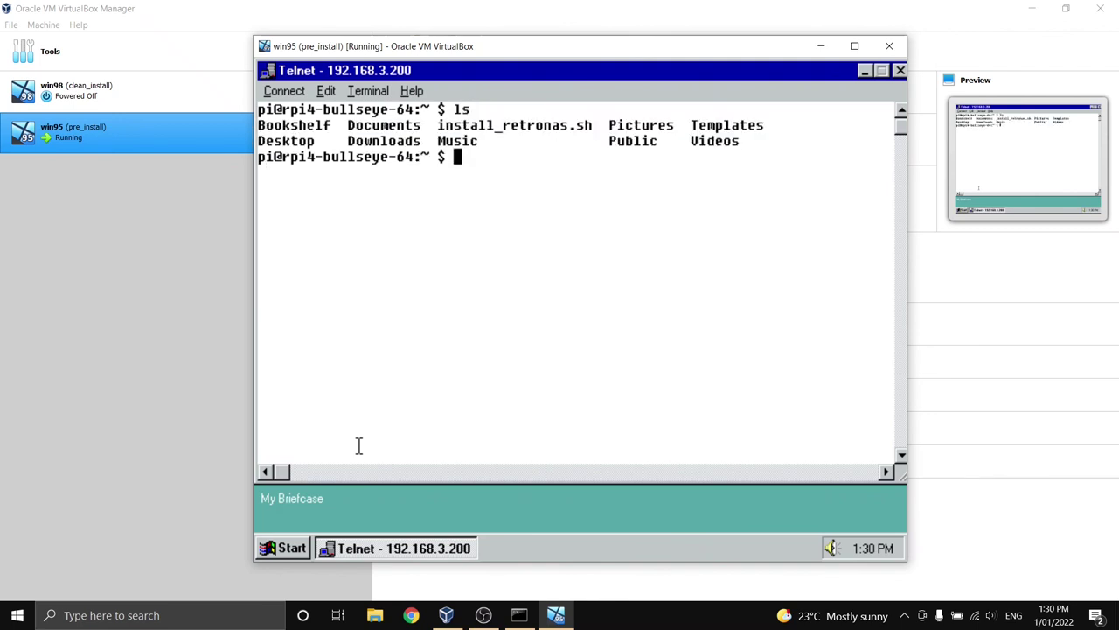